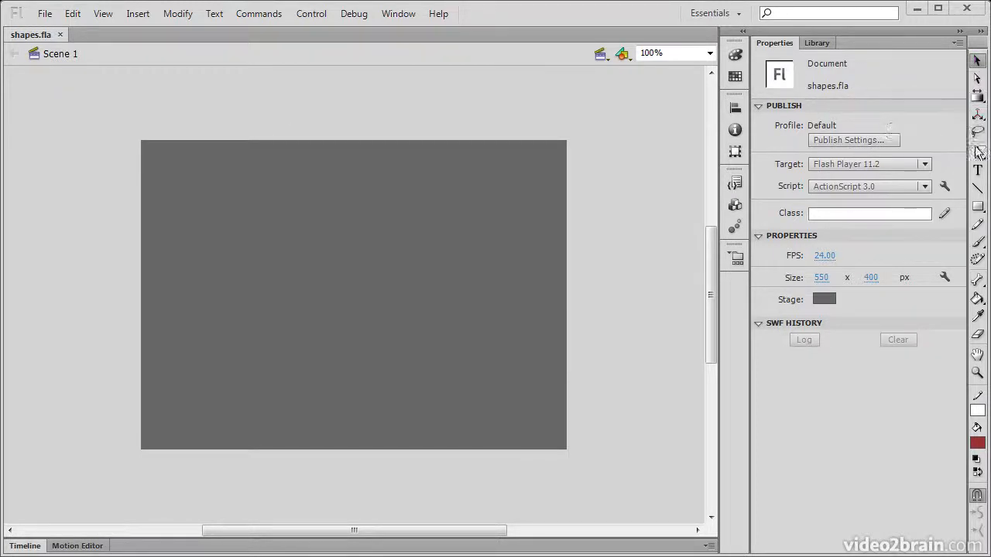
Step: Activate the Line tool and set its stroke size to 5
left_click(978, 190)
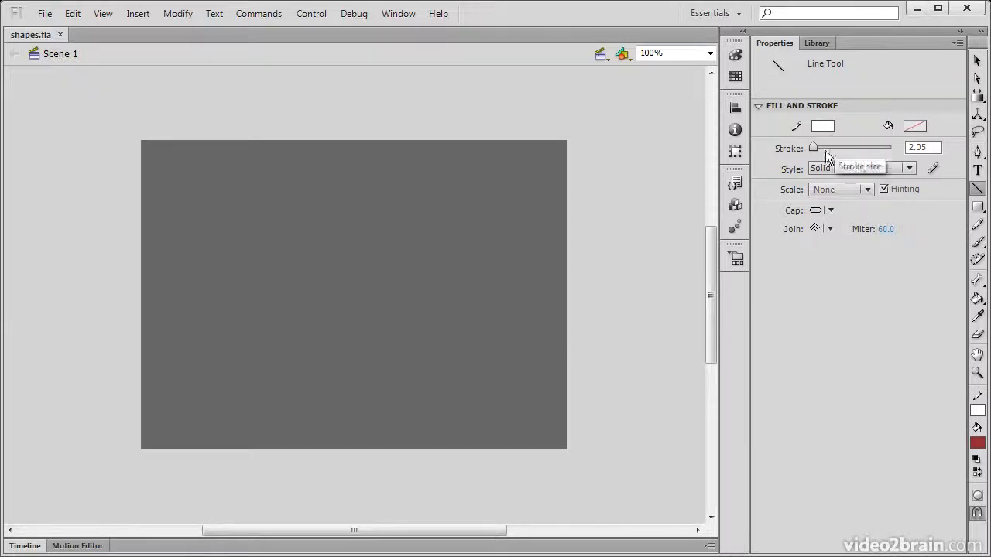
double_click(919, 148)
type("5")
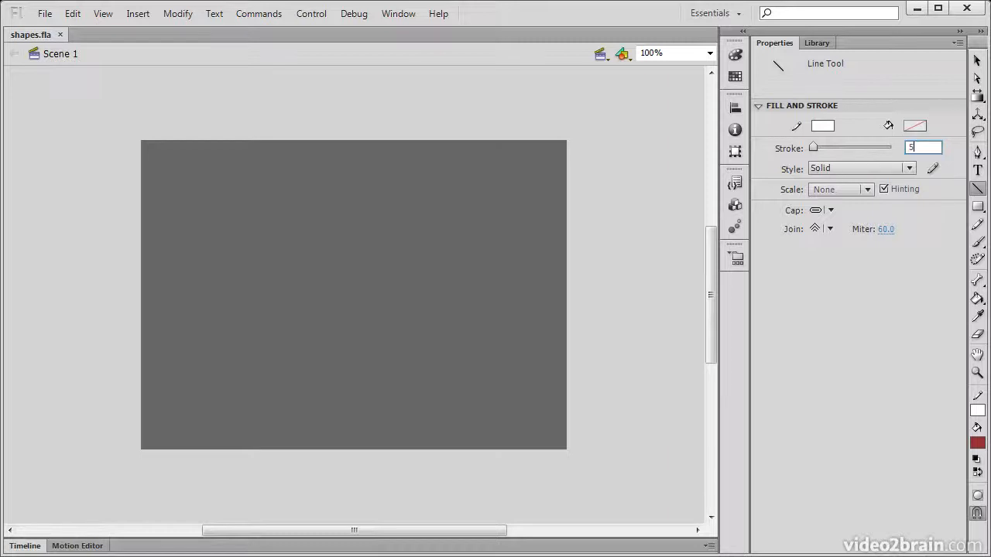
Step: Try the Stippled stroke style, look over its custom stroke settings without changing them, and return the style to Solid
left_click(903, 168)
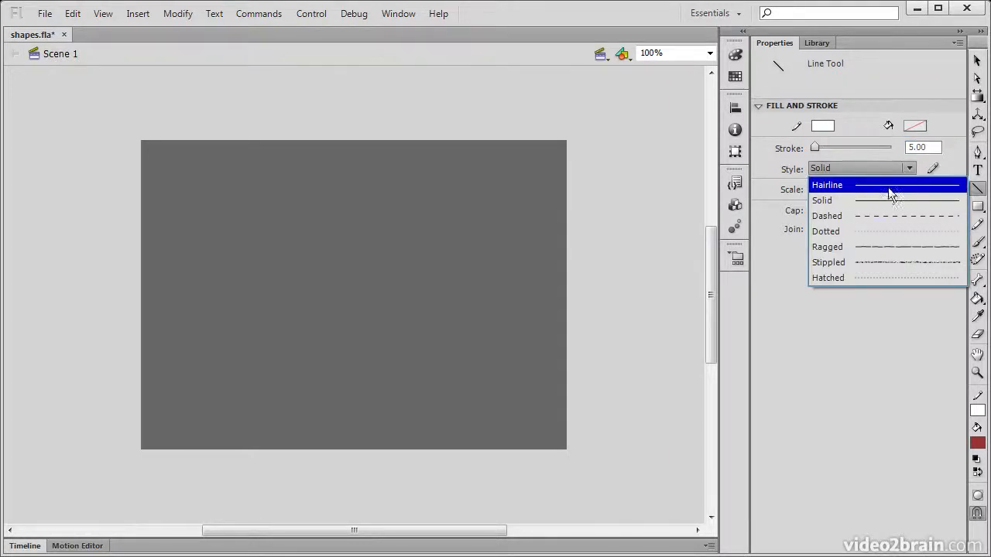
left_click(898, 260)
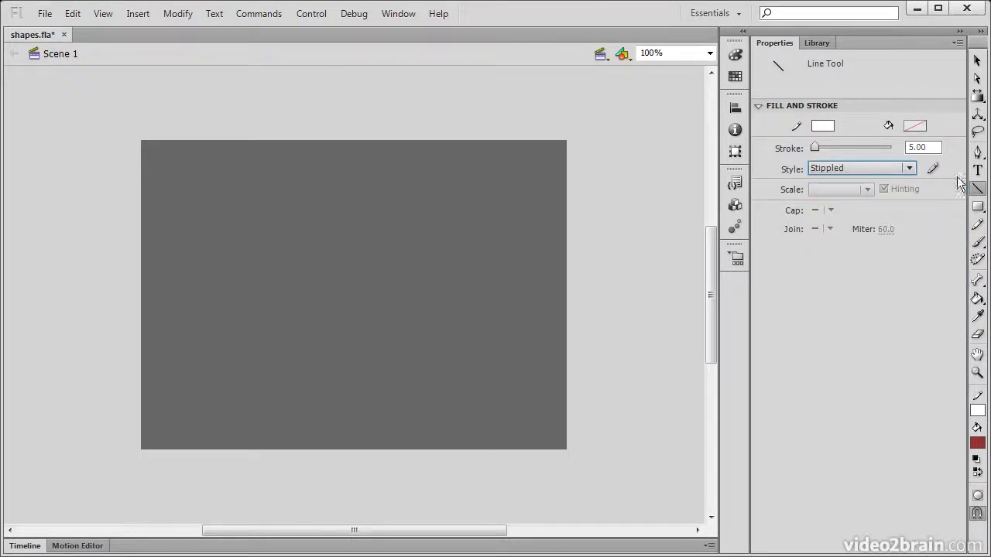
left_click(934, 166)
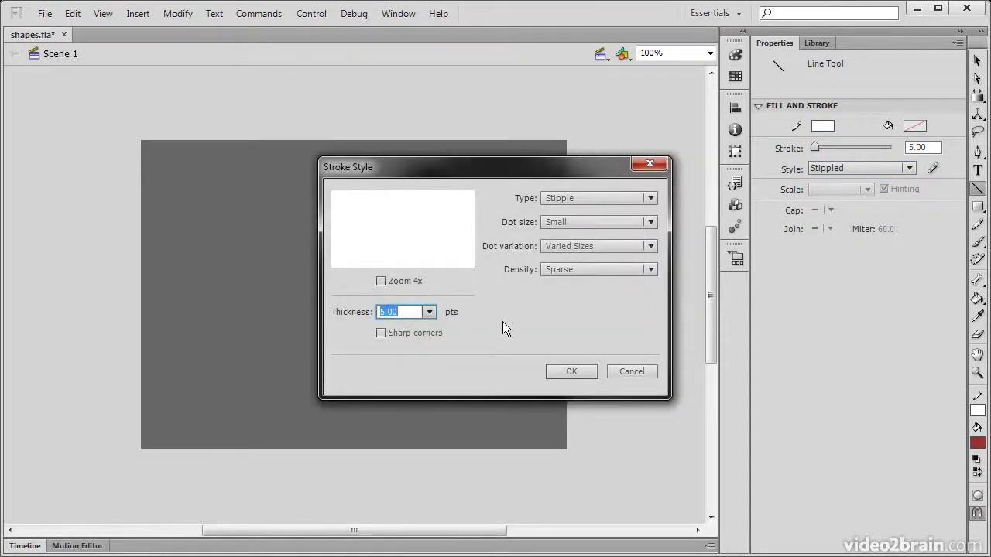
left_click(628, 371)
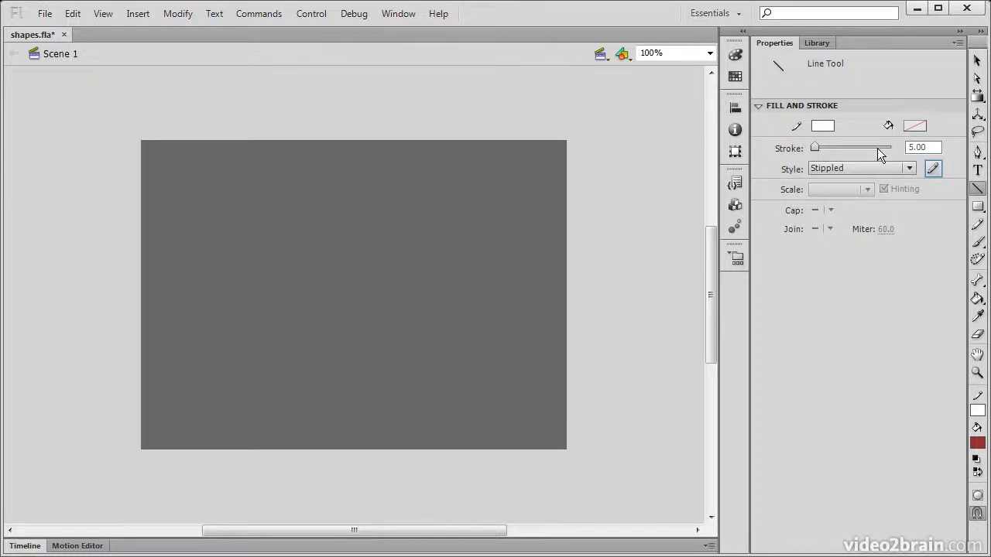
left_click(903, 167)
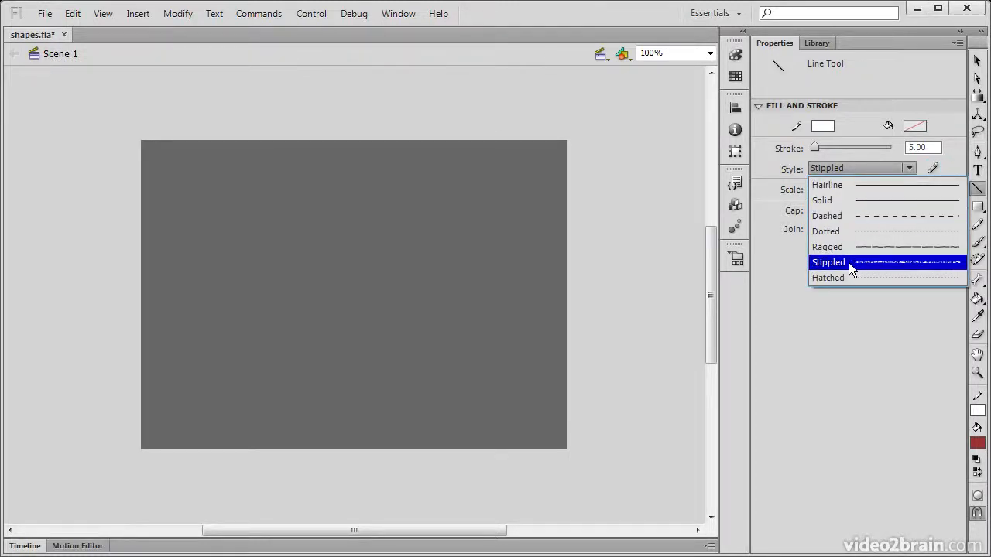
left_click(856, 202)
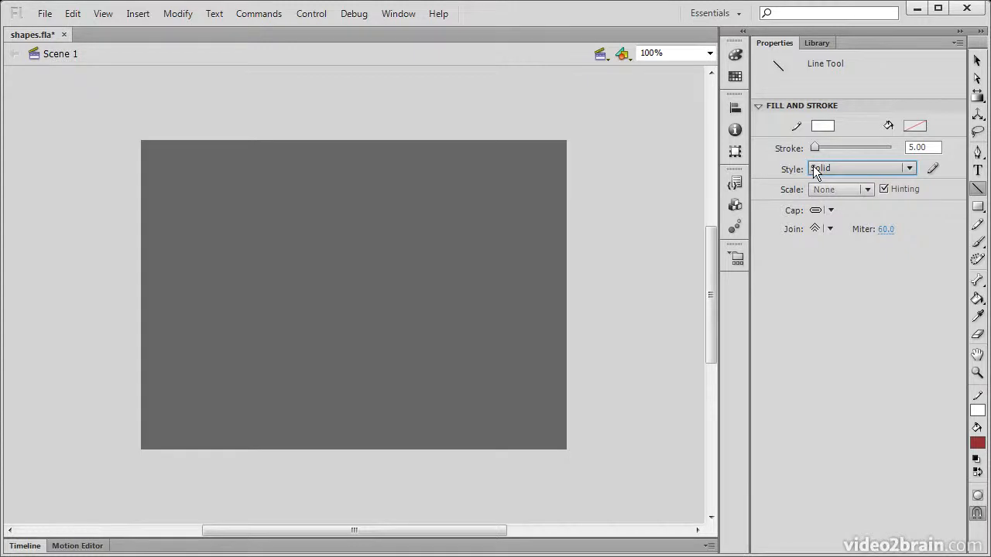
Step: Try the Normal stroke scale for the line and review the other scale choices and the Hinting option
left_click(868, 190)
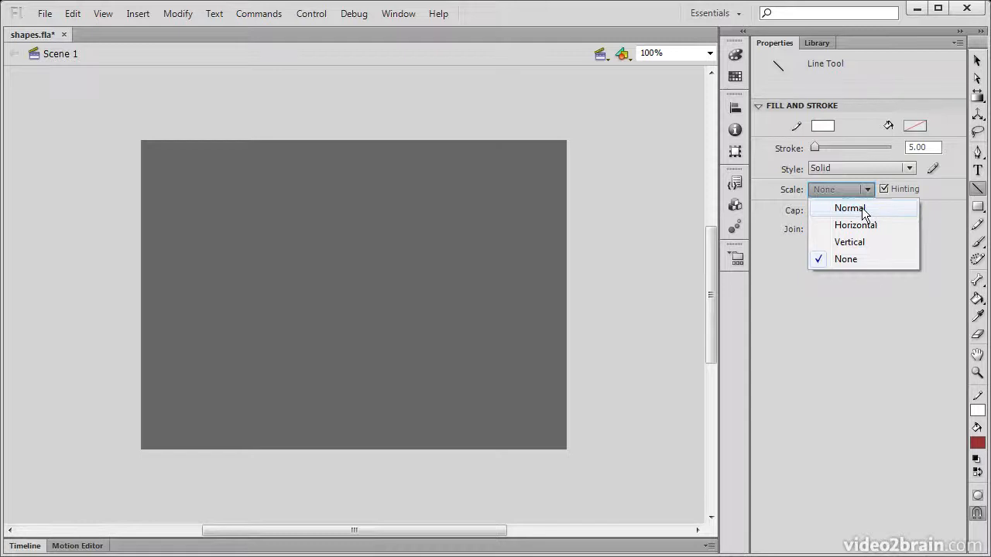
left_click(862, 209)
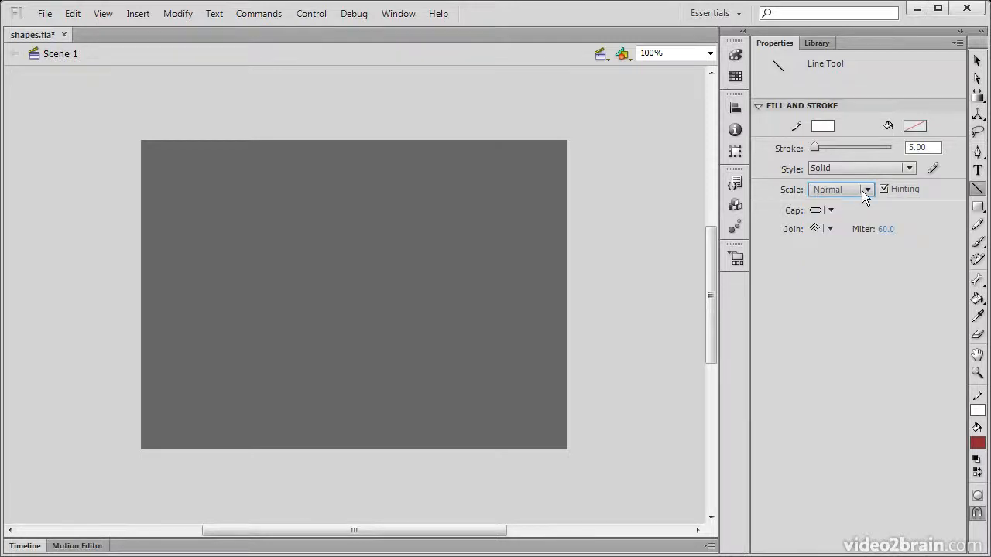
left_click(862, 189)
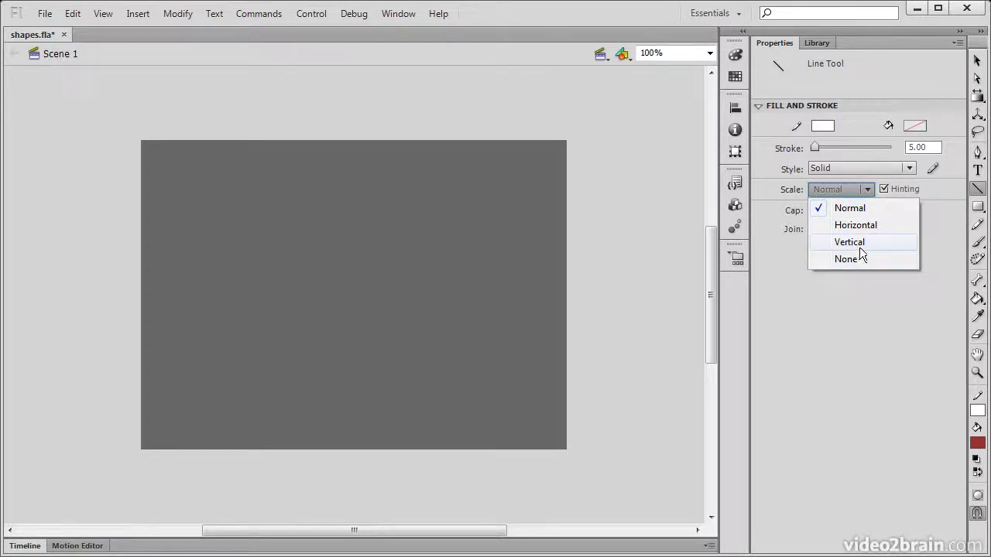
left_click(933, 221)
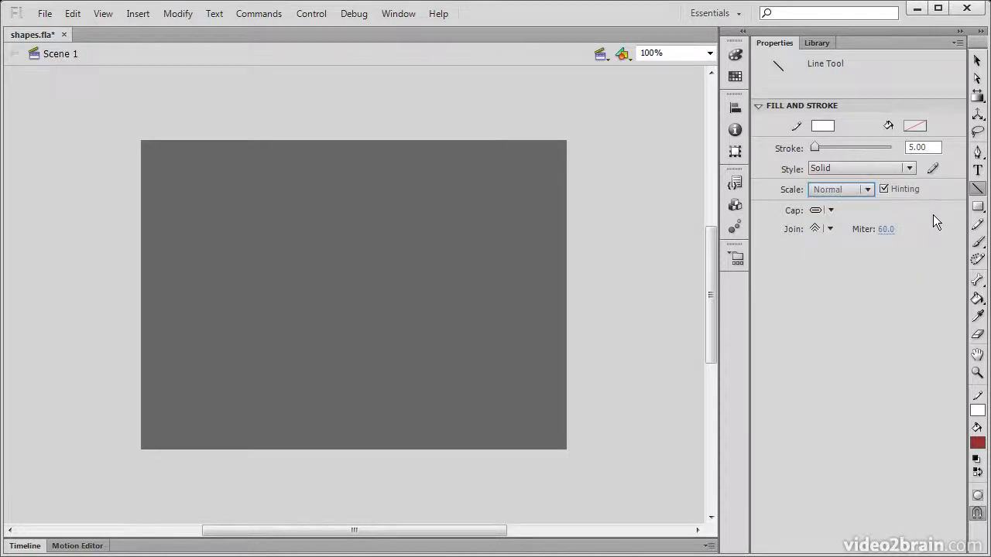
left_click(885, 191)
Step: Set the line's cap style to Square
left_click(831, 211)
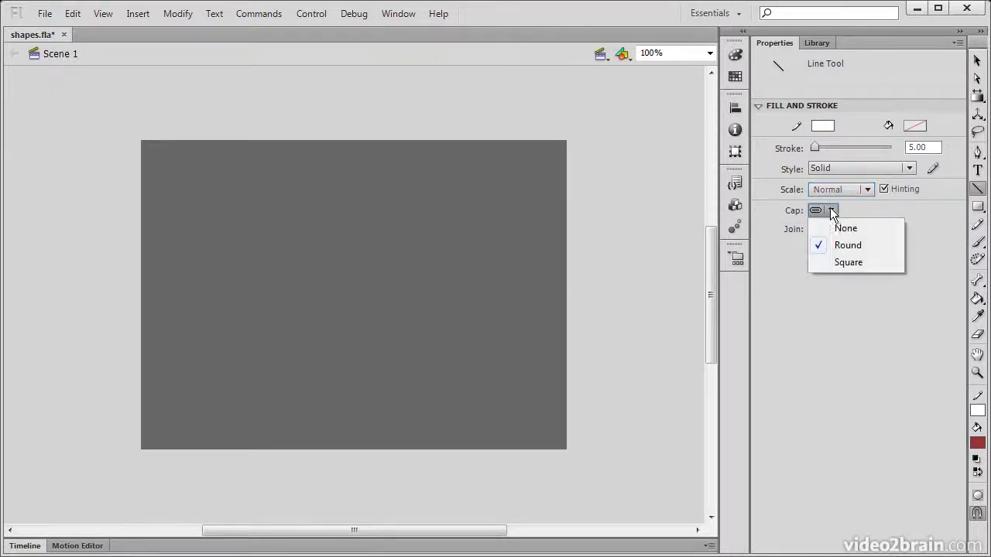
left_click(859, 264)
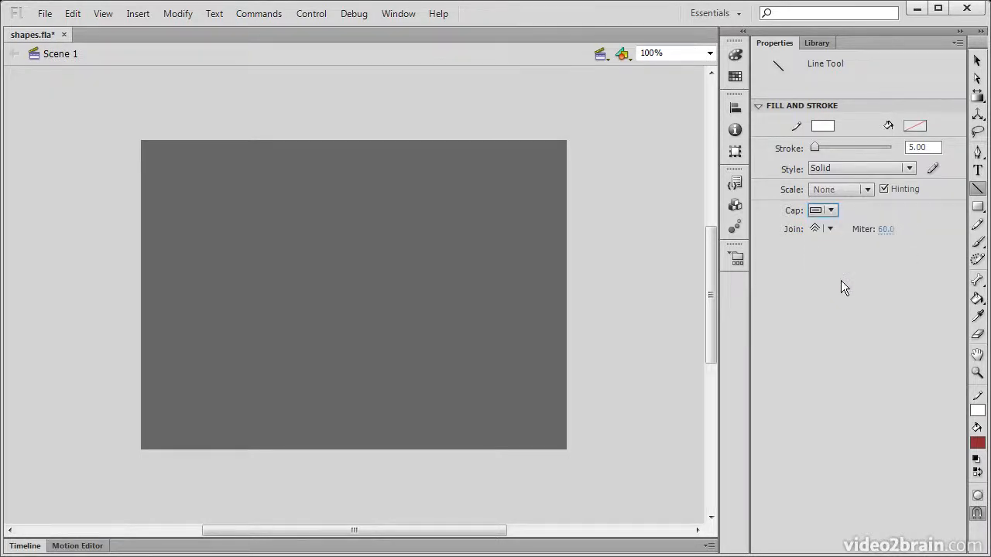
Step: Try the Round and Bevel joins for the line and return the join to Miter
left_click(831, 230)
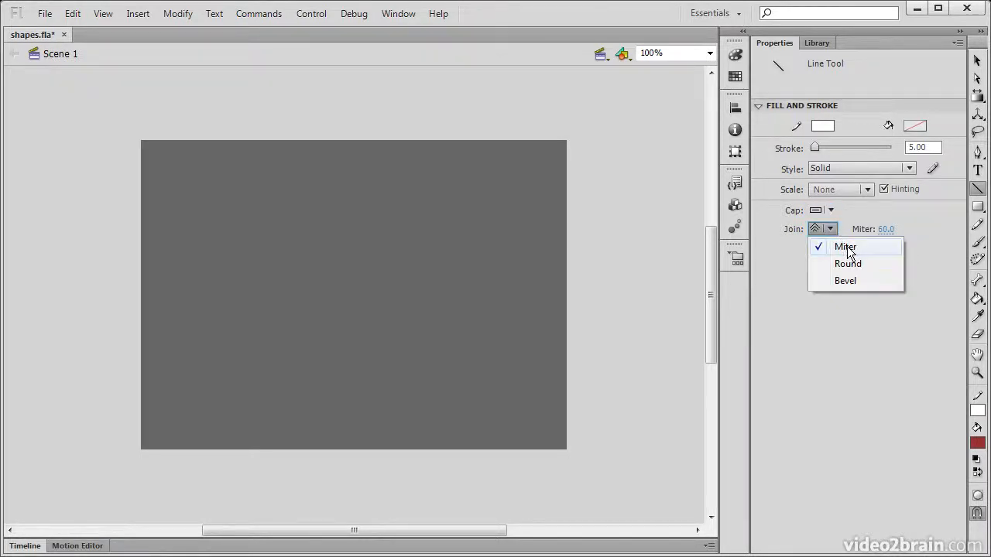
left_click(834, 299)
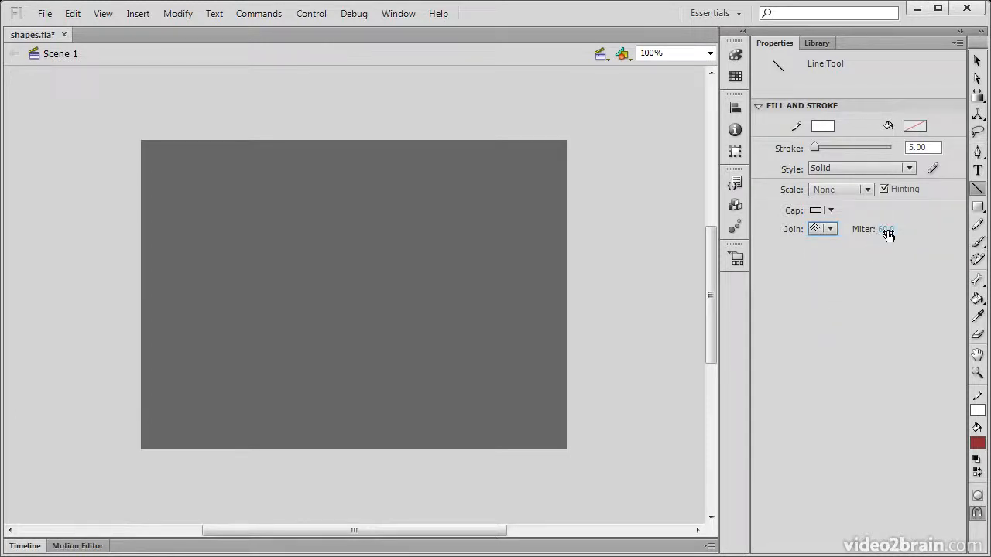
left_click(830, 229)
left_click(858, 265)
left_click(833, 231)
left_click(846, 280)
left_click(833, 230)
left_click(842, 264)
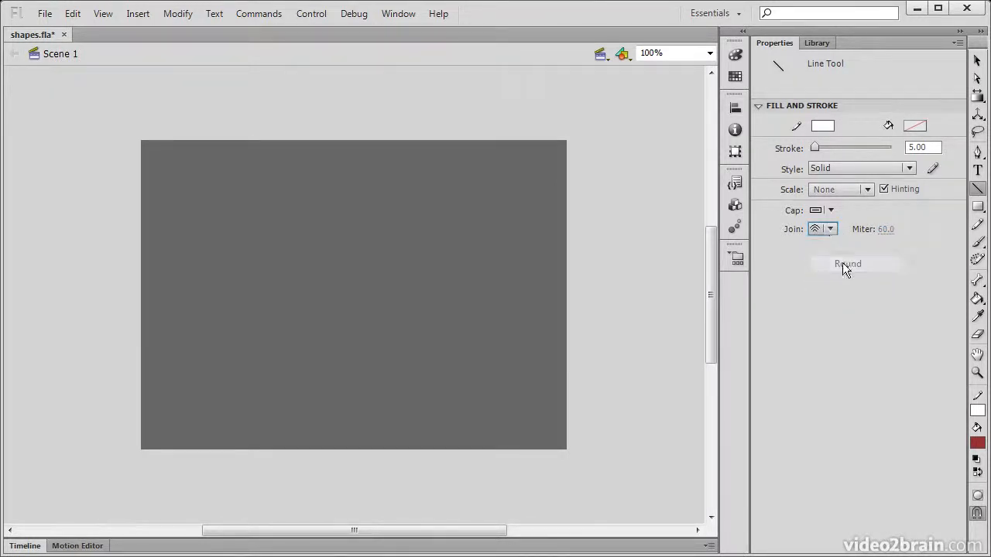
left_click(832, 230)
left_click(842, 246)
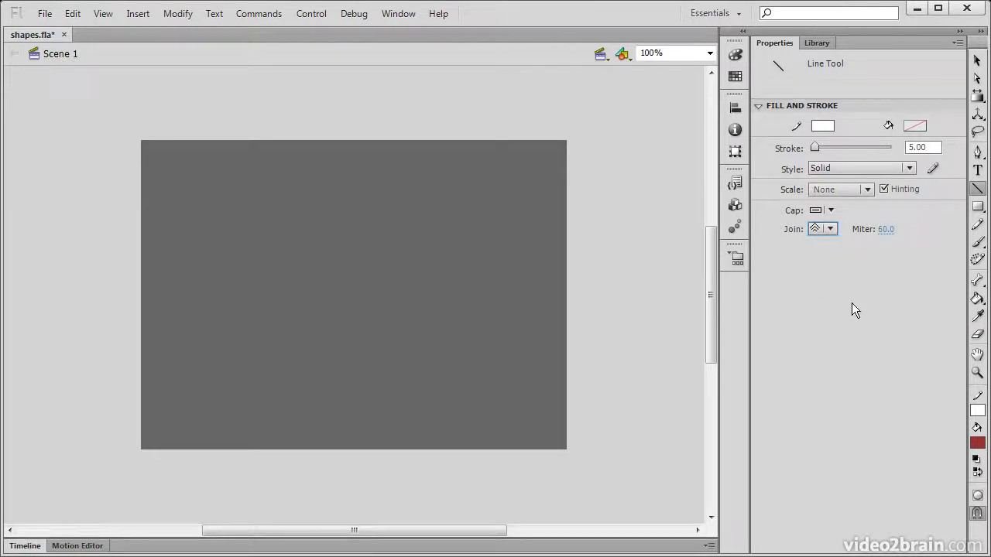
Step: Draw a solid horizontal line across the upper part of the stage and a Stippled one just below it
left_click_drag(156, 161, 550, 161)
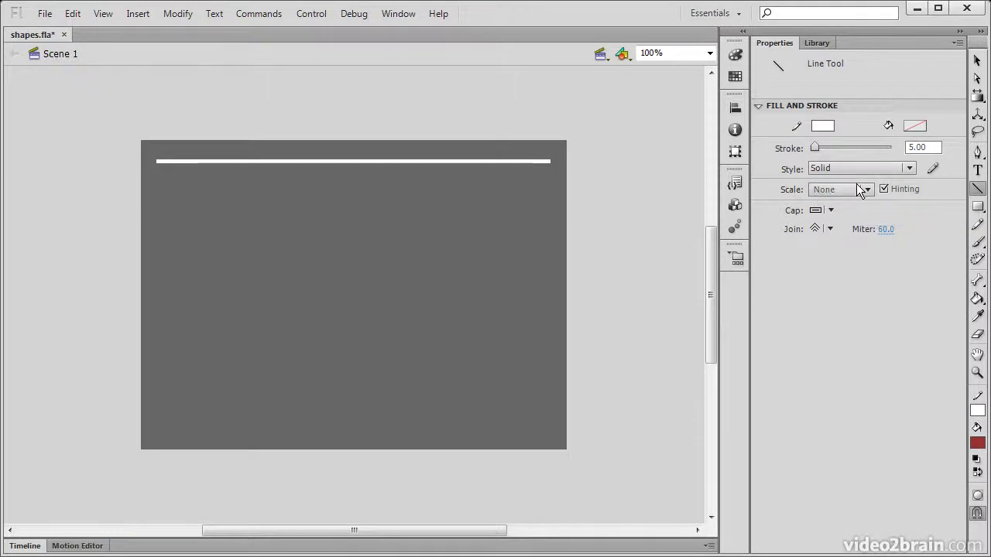
left_click(910, 168)
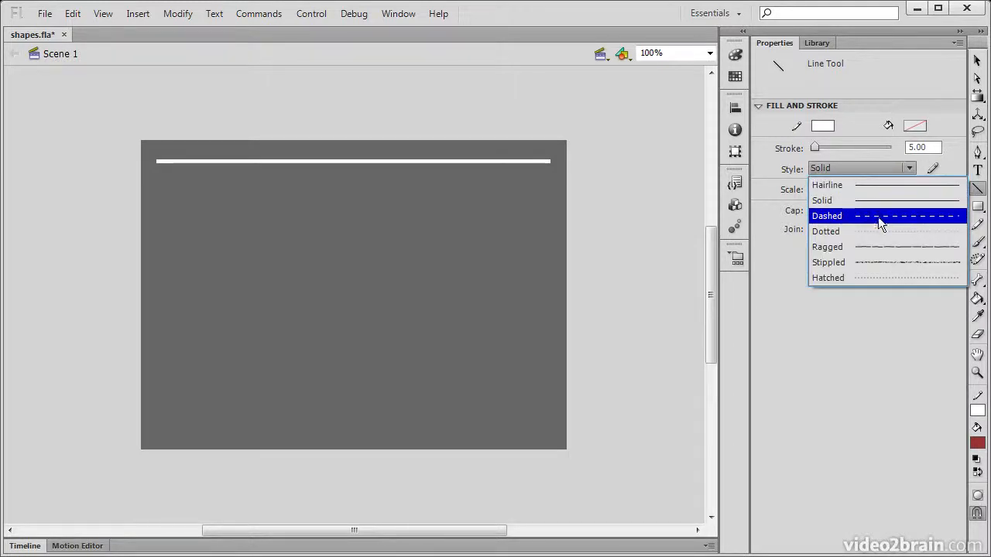
left_click(882, 262)
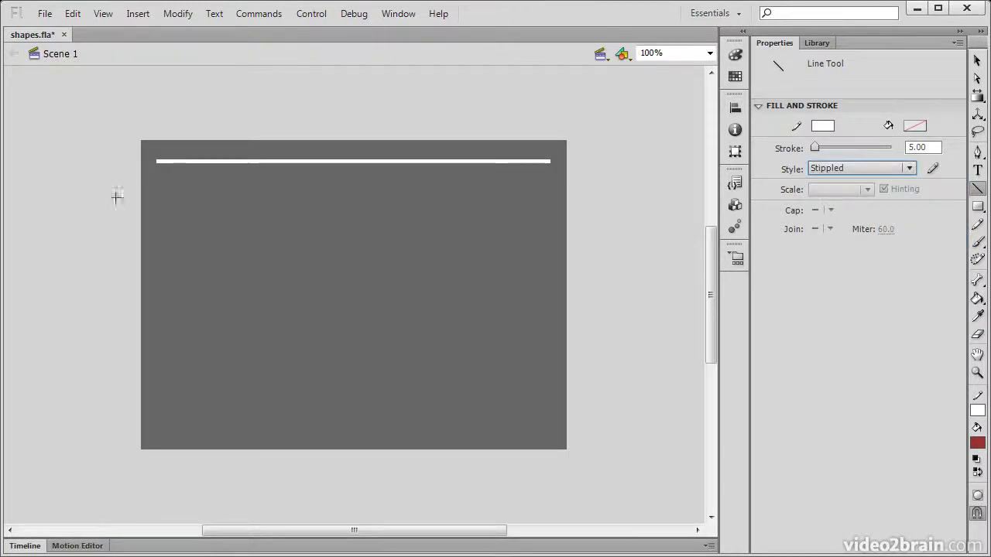
left_click_drag(157, 187, 549, 187)
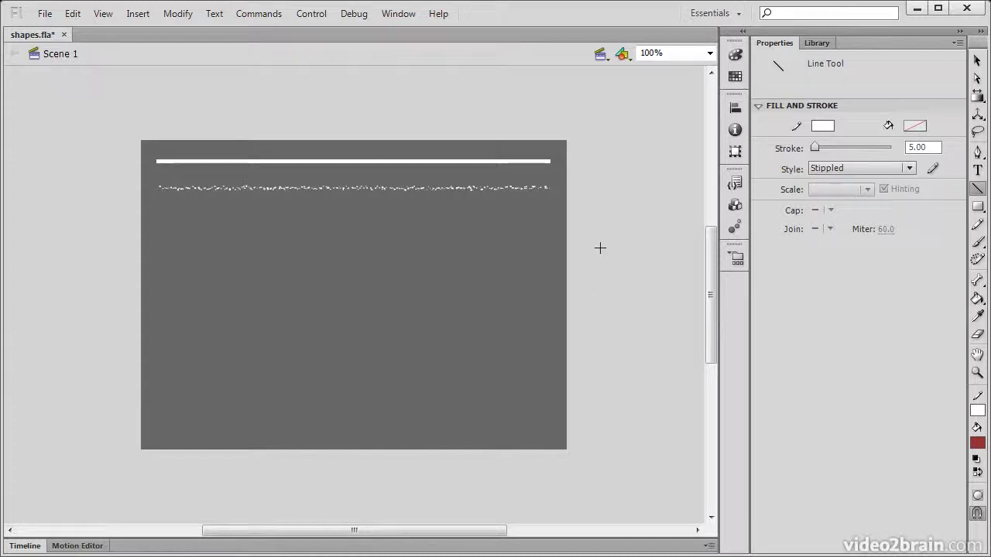
Step: Draw a wide red rectangle with the Stippled outline below the lines, using the Rectangle tool
left_click(978, 209)
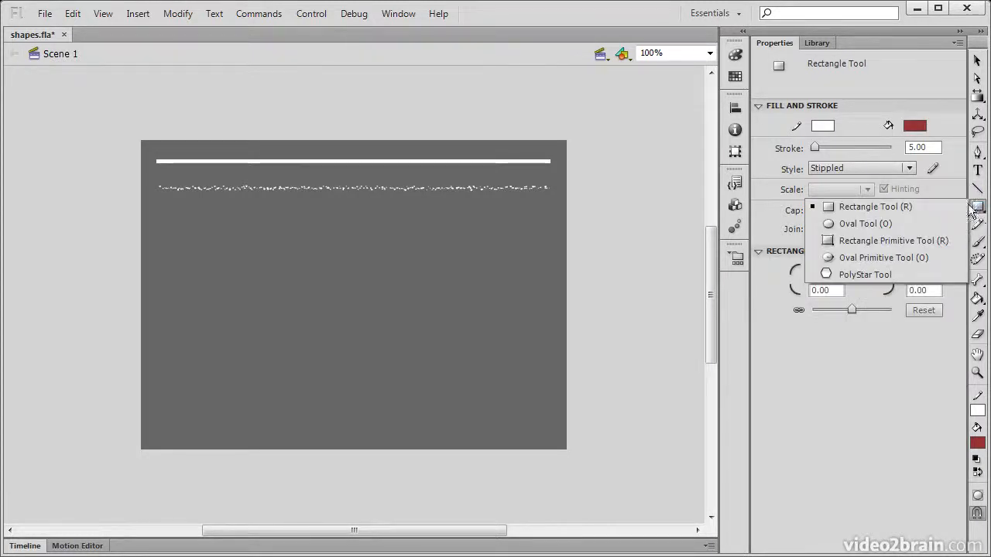
left_click(911, 206)
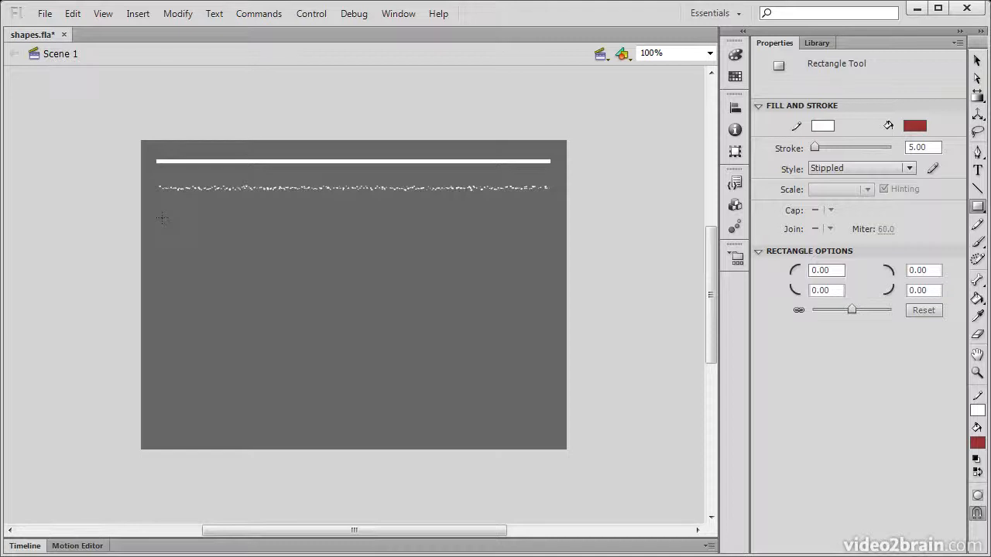
mouse_move(192, 227)
left_mouse_down()
mouse_move(291, 248)
mouse_move(354, 330)
mouse_move(287, 274)
mouse_move(312, 289)
left_mouse_up()
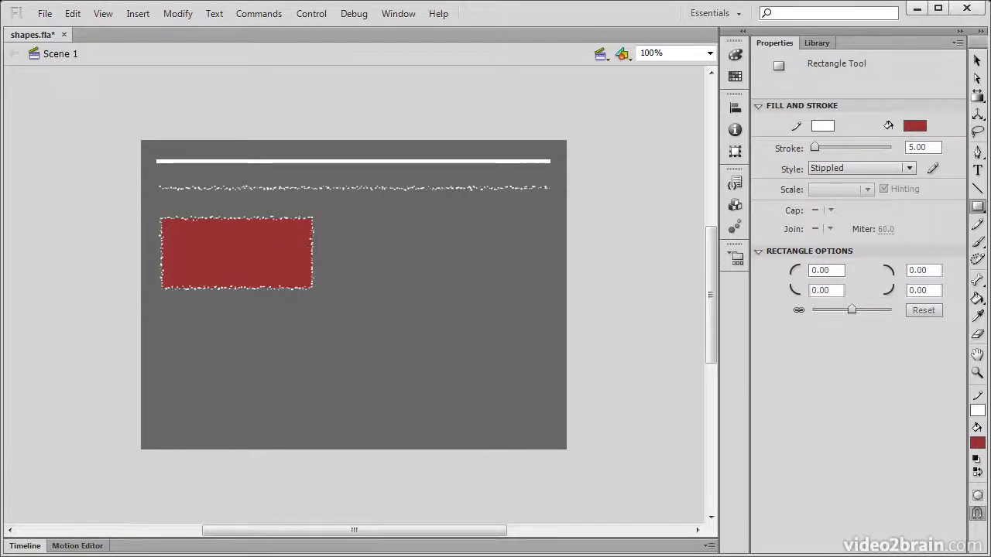
Step: Set the stroke style to Solid and draw a red square beside the stippled rectangle
left_click(905, 169)
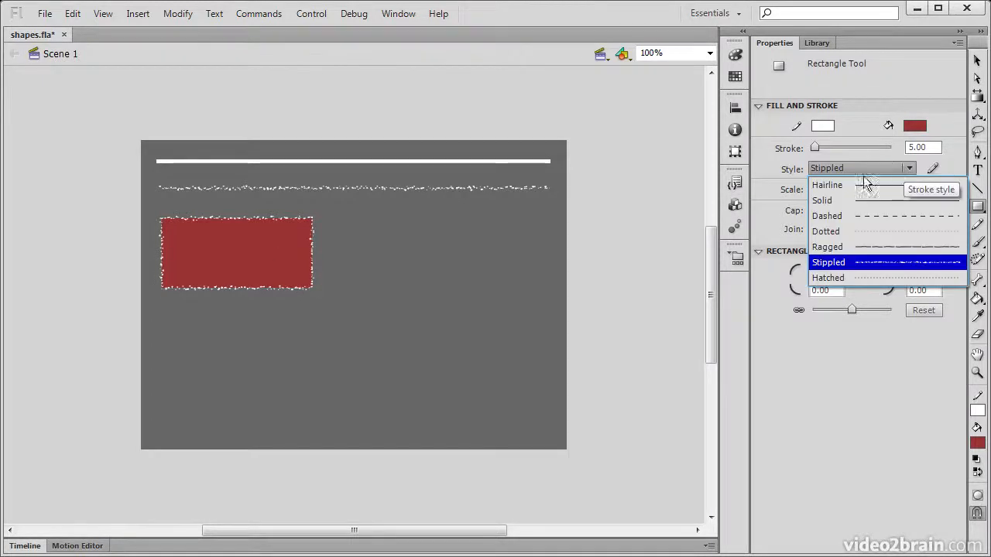
left_click(859, 201)
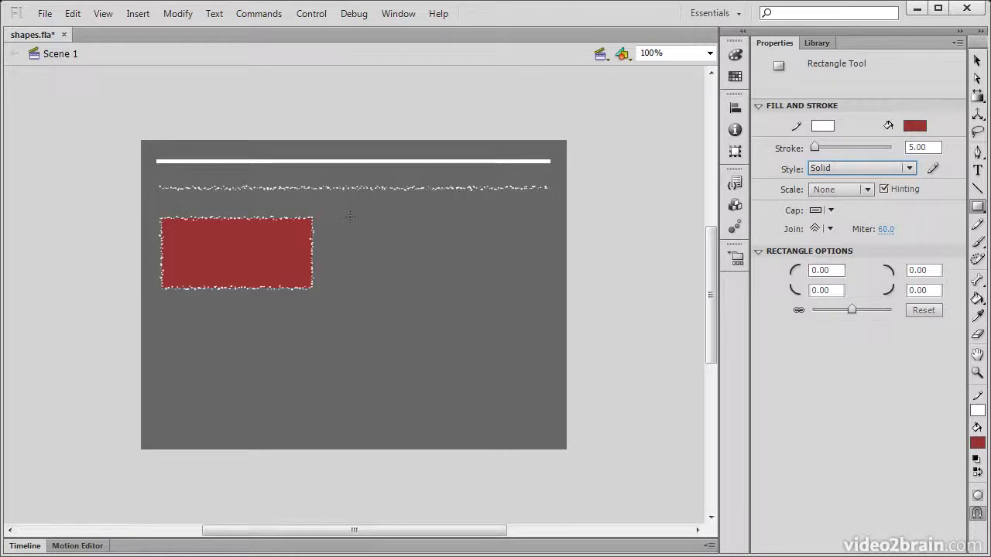
mouse_move(355, 227)
left_mouse_down()
mouse_move(468, 282)
mouse_move(460, 291)
mouse_move(379, 250)
mouse_move(526, 396)
mouse_move(446, 347)
mouse_move(402, 275)
mouse_move(521, 398)
mouse_move(411, 283)
mouse_move(519, 378)
mouse_move(507, 365)
mouse_move(387, 256)
mouse_move(591, 416)
mouse_move(487, 356)
mouse_move(398, 246)
mouse_move(352, 231)
mouse_move(471, 312)
mouse_move(500, 348)
mouse_move(396, 276)
mouse_move(518, 392)
mouse_move(394, 267)
mouse_move(522, 350)
mouse_move(436, 277)
mouse_move(415, 286)
left_mouse_up()
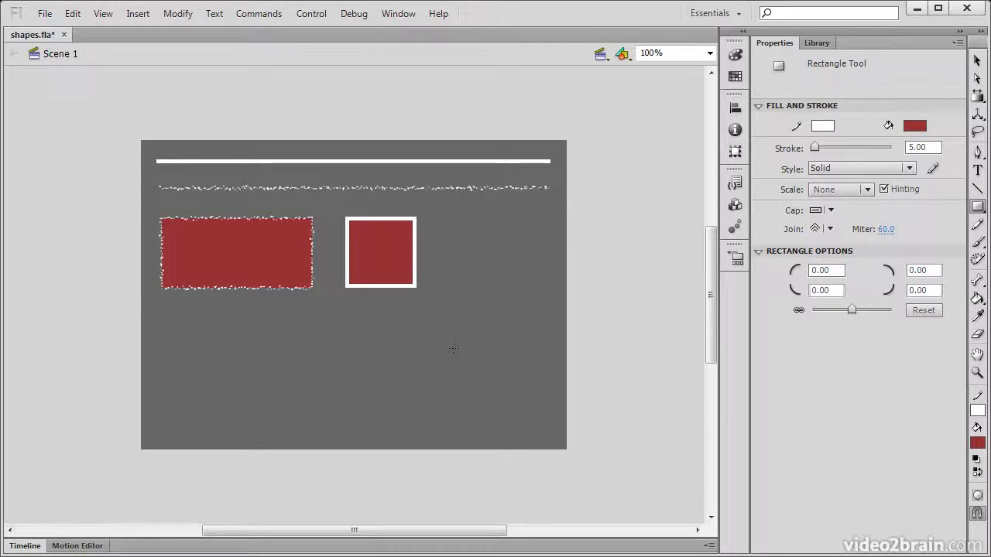
Step: Draw a wide rectangle primitive with corner radii of 37.25 below the stippled rectangle
left_click(979, 210)
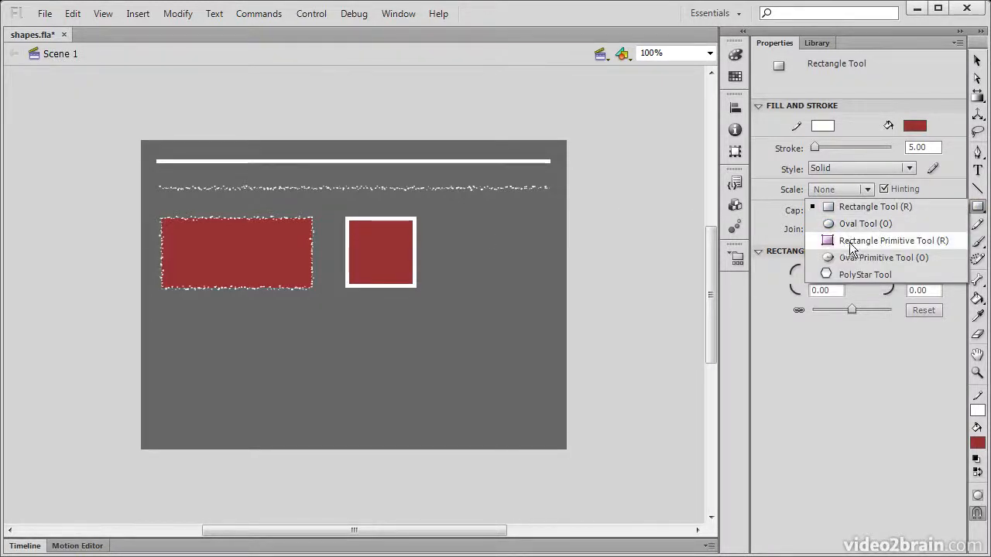
left_click(904, 242)
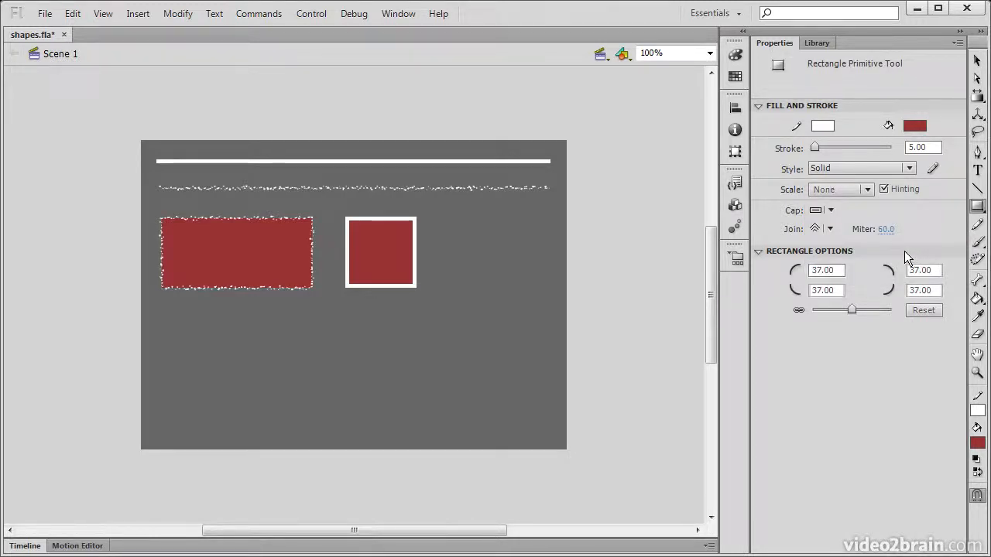
mouse_move(162, 319)
left_mouse_down()
mouse_move(245, 320)
mouse_move(311, 382)
left_mouse_up()
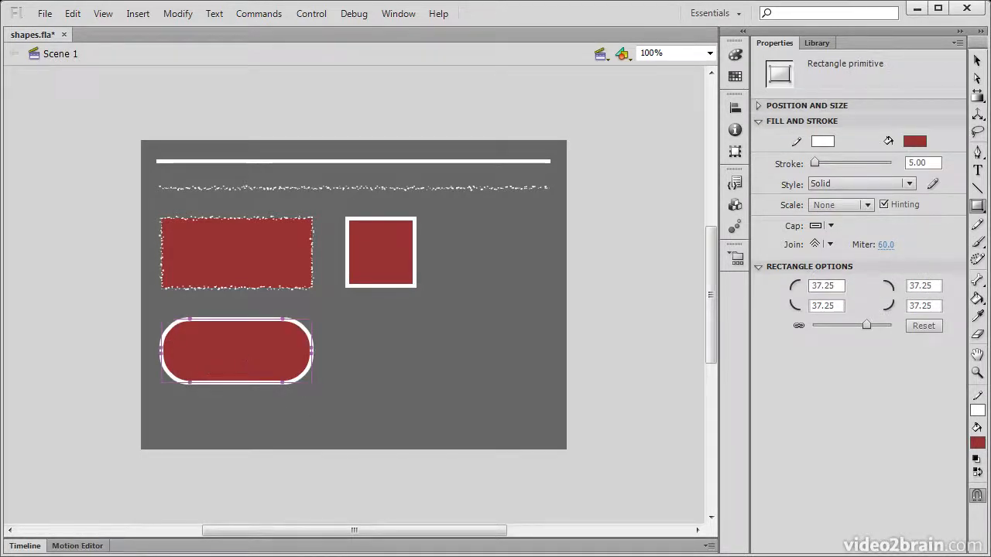
Step: Draw a square rectangle primitive beside the rounded one and set all four of its corner radii to 0
mouse_move(344, 320)
left_mouse_down()
mouse_move(385, 360)
mouse_move(415, 375)
mouse_move(436, 372)
mouse_move(408, 342)
left_mouse_up()
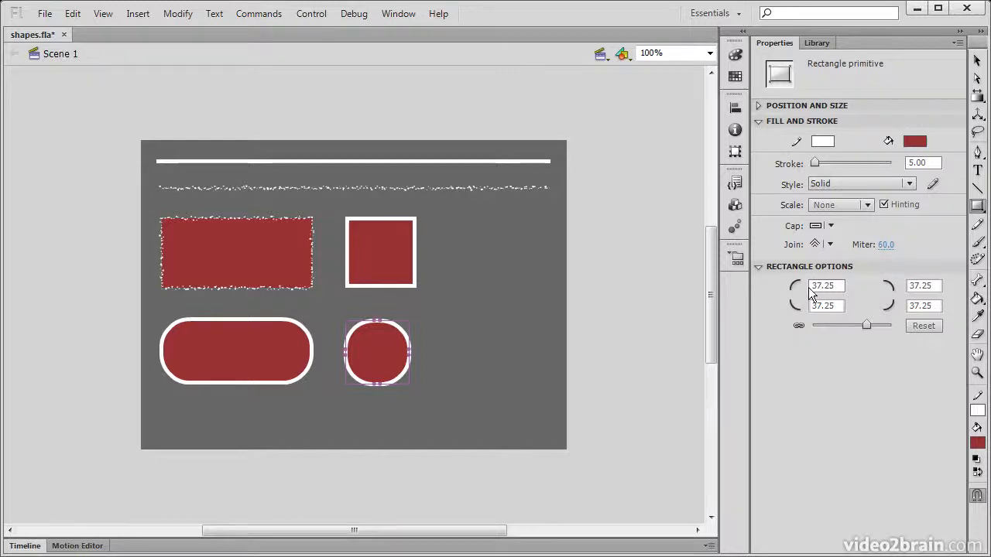
mouse_move(871, 323)
left_mouse_down()
mouse_move(812, 324)
mouse_move(853, 324)
left_mouse_up()
left_click(798, 326)
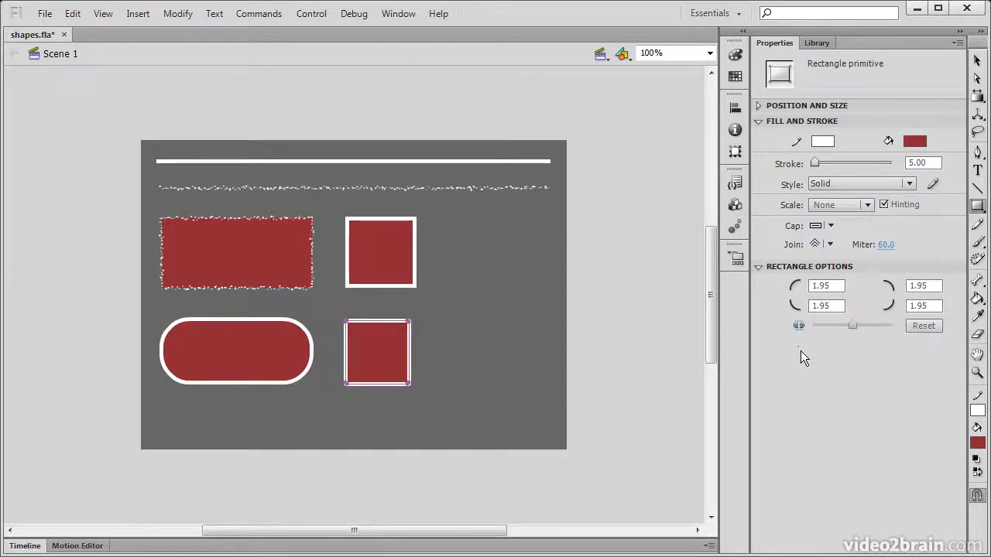
left_click(803, 326)
mouse_move(853, 324)
left_mouse_down()
mouse_move(801, 324)
mouse_move(923, 325)
mouse_move(853, 326)
left_mouse_up()
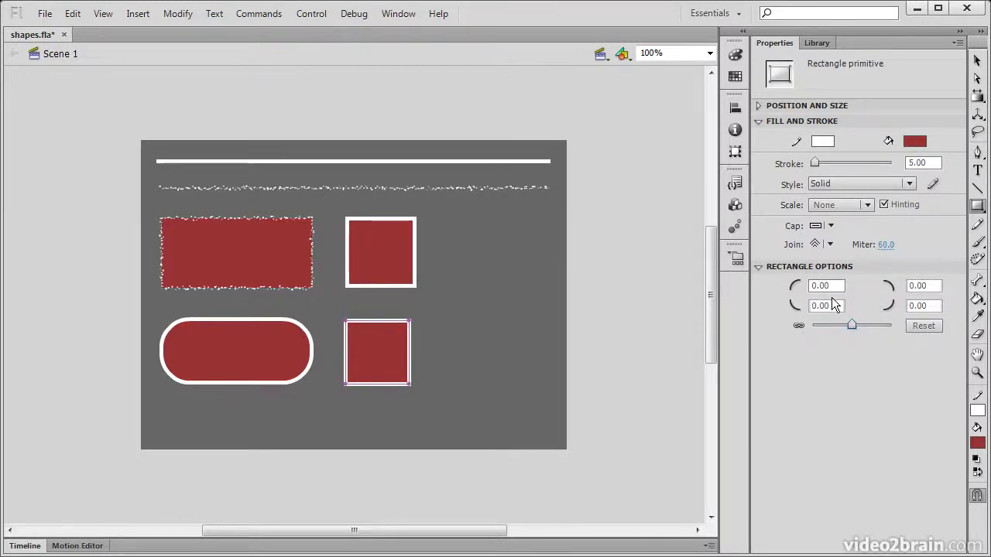
Step: Reset the wide rounded rectangle primitive's corner radii to 0 and set its stroke style to Stippled
left_click(977, 62)
left_click(250, 349)
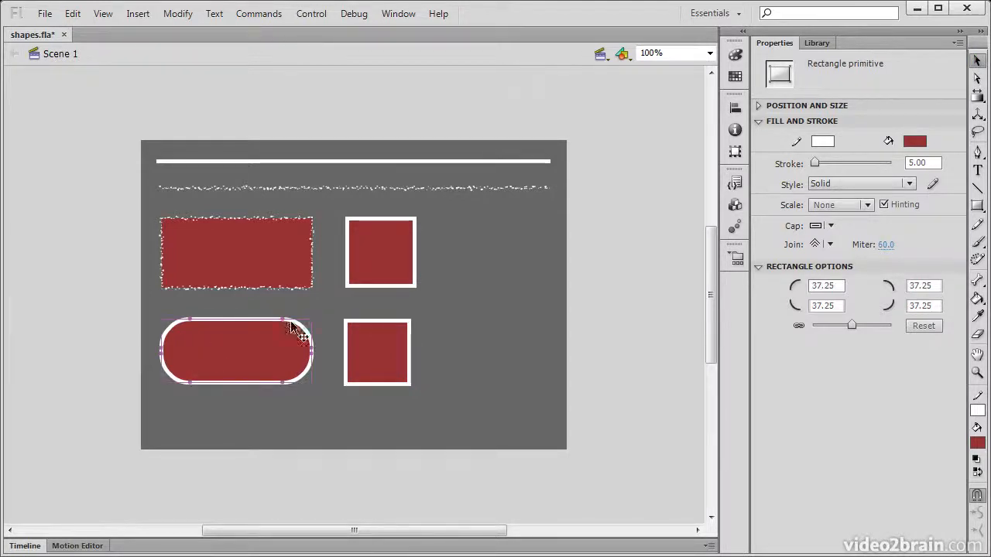
left_click_drag(852, 326, 850, 327)
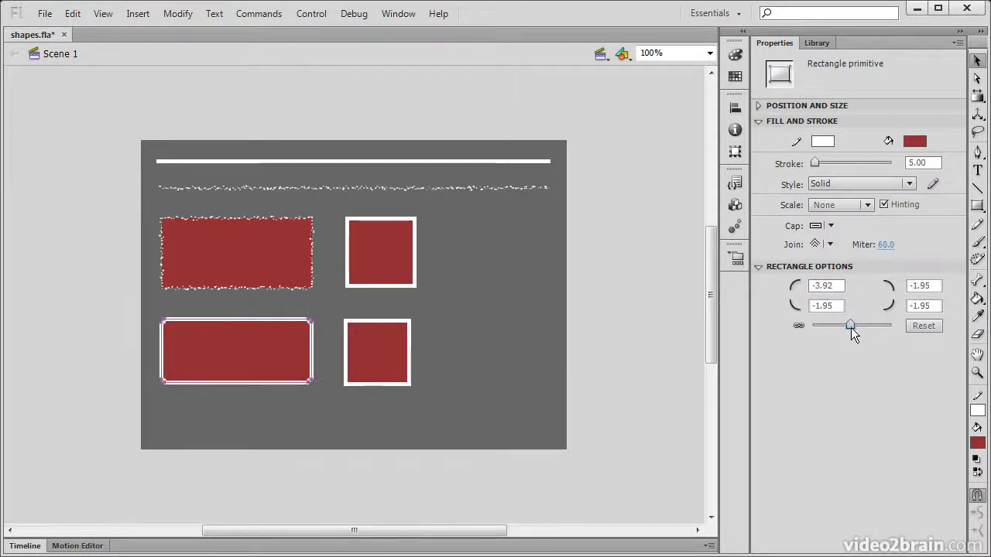
left_click(923, 325)
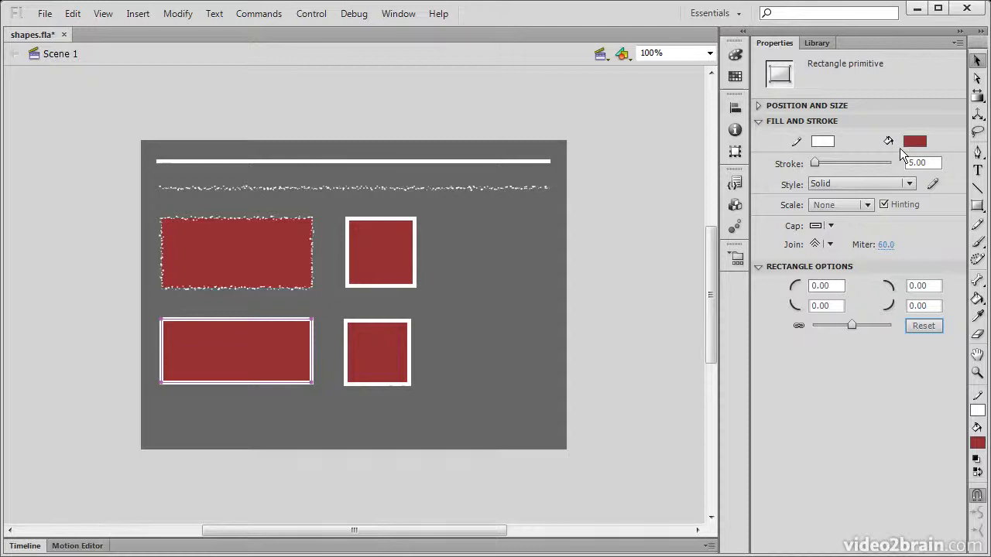
left_click(909, 184)
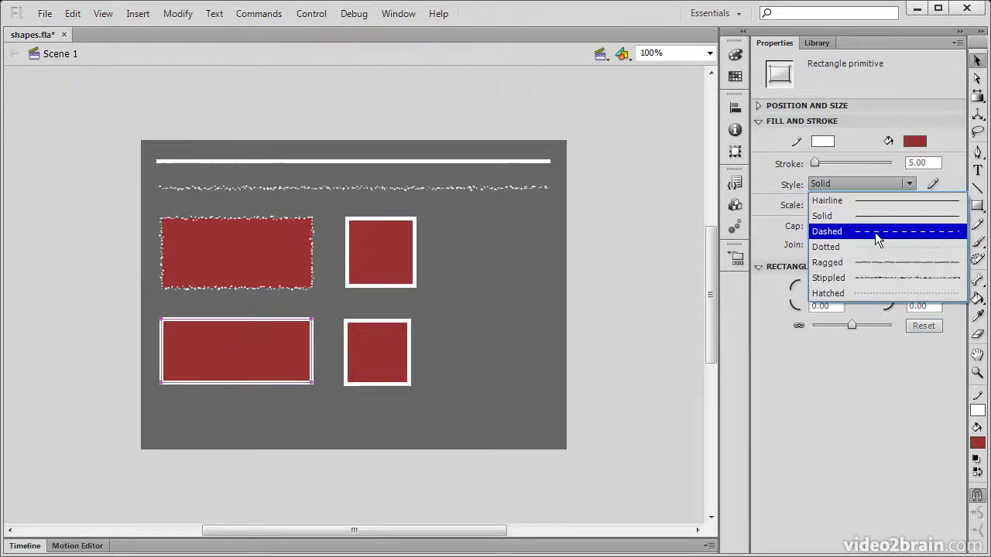
left_click(882, 277)
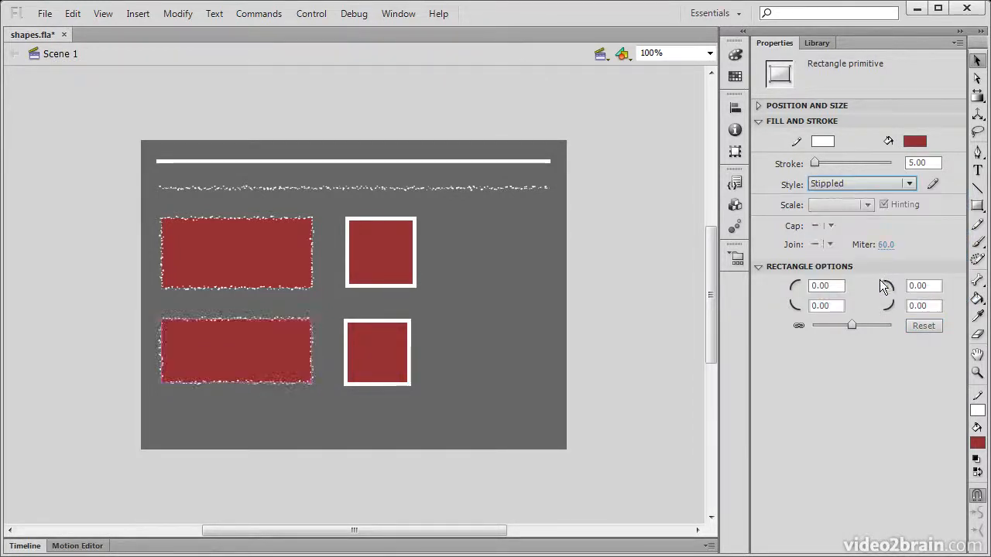
left_click(531, 329)
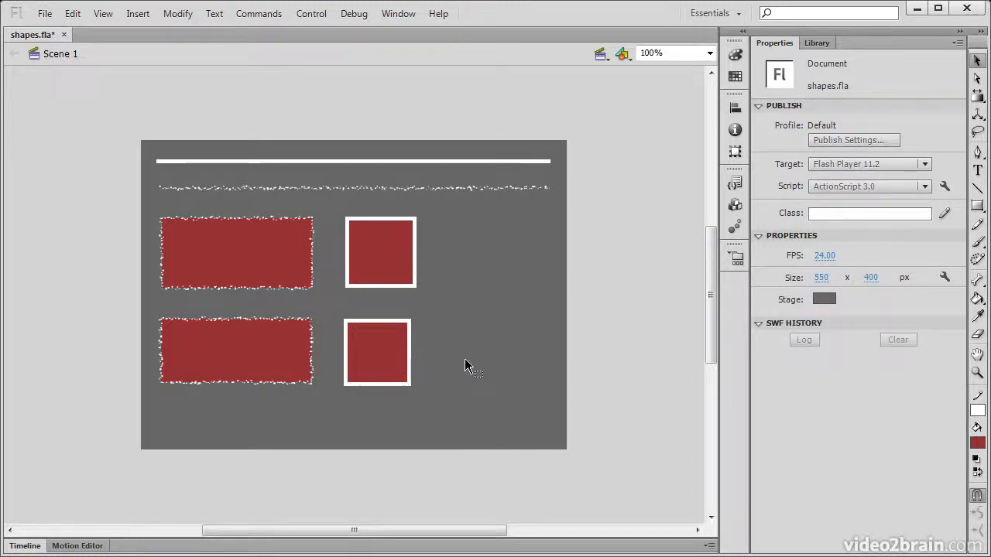
Step: Select the fills of the upper wide rectangle and the square beside it in turn to examine their shape properties
left_click(264, 272)
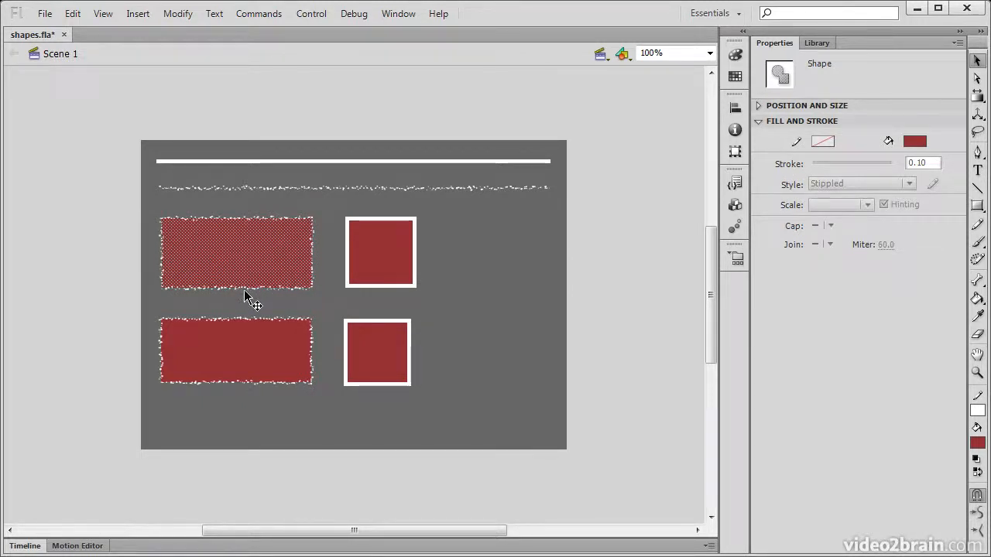
left_click(379, 264)
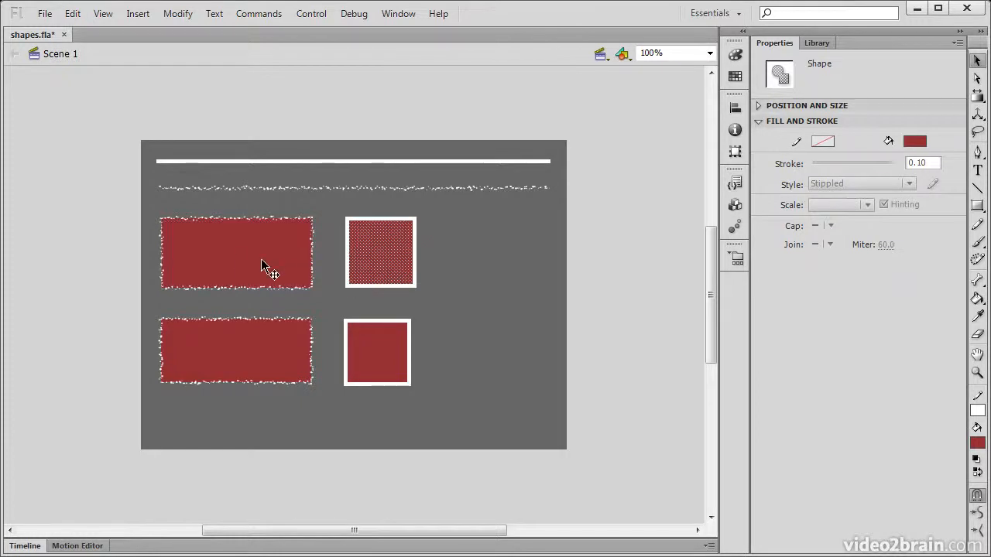
left_click(240, 258)
left_click(301, 291)
left_click(289, 272)
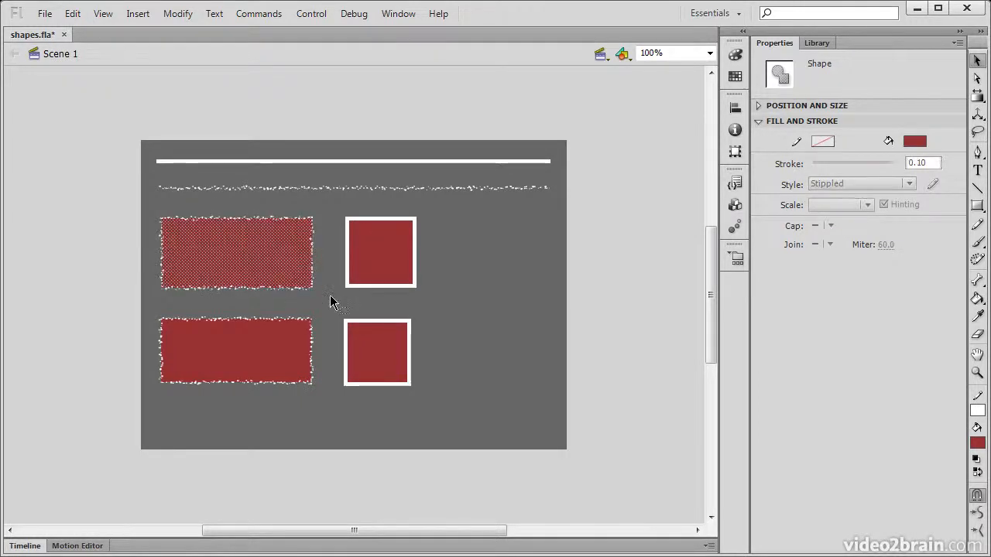
Step: Set all corner radii of the lower wide rectangle primitive to 45.05 and compare its properties with the plain rectangle above
left_click(240, 360)
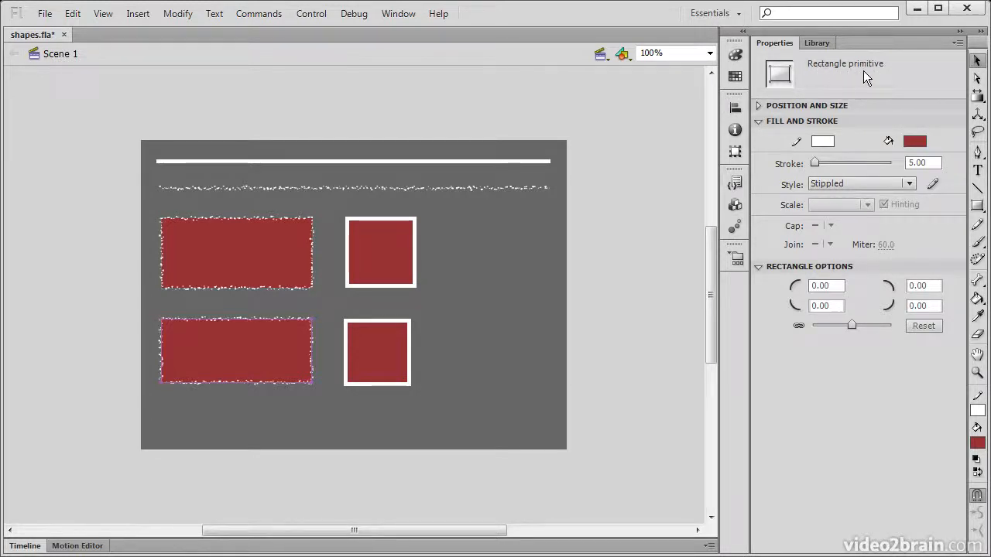
left_click_drag(850, 324, 869, 329)
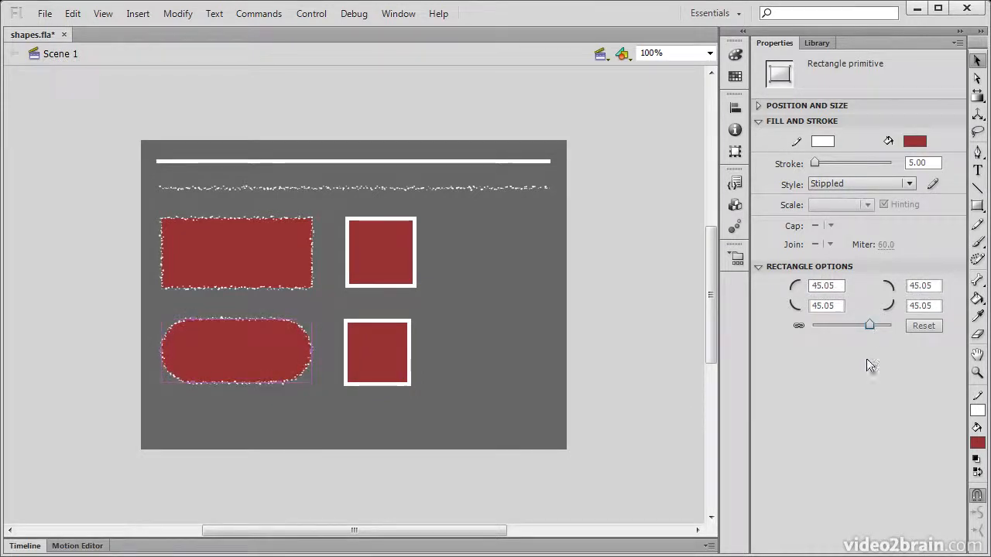
left_click(278, 254)
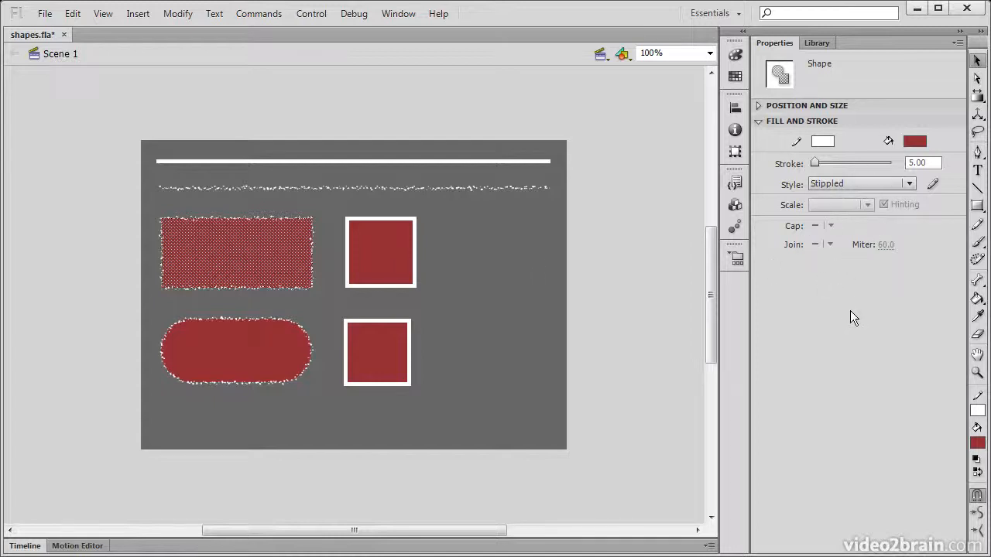
left_click(250, 349)
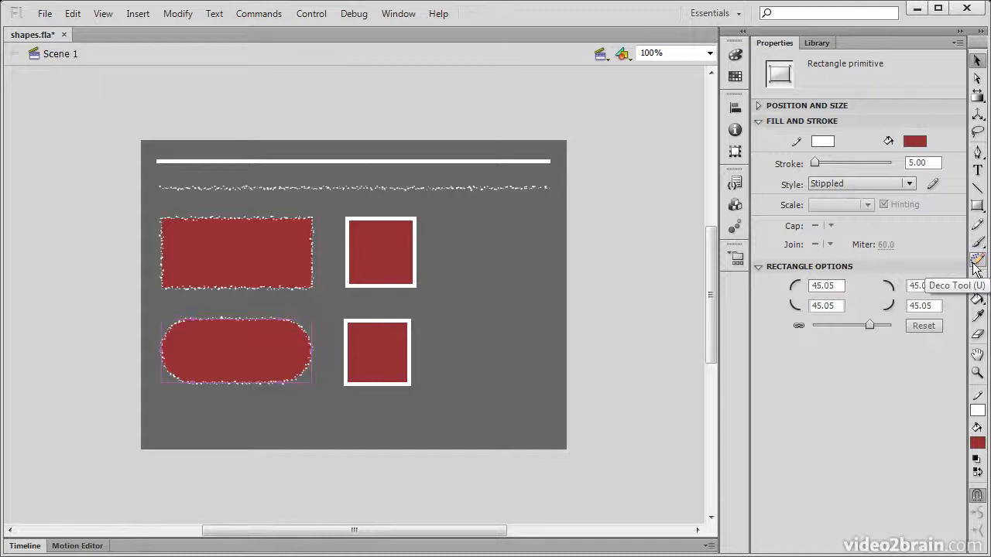
Step: Draw two overlapping red five-pointed stars with stippled outlines beside the upper square, using the PolyStar tool
left_click(977, 207)
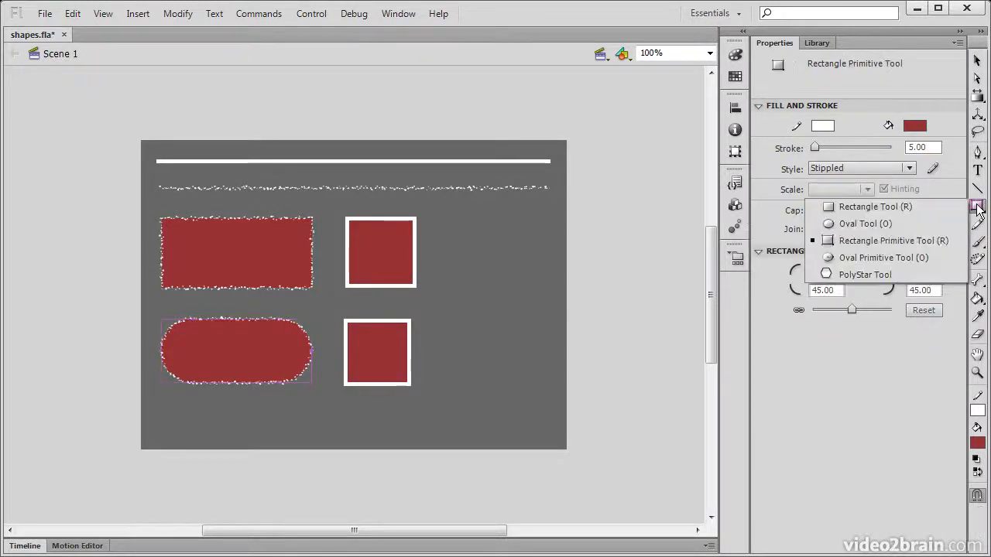
left_click(887, 277)
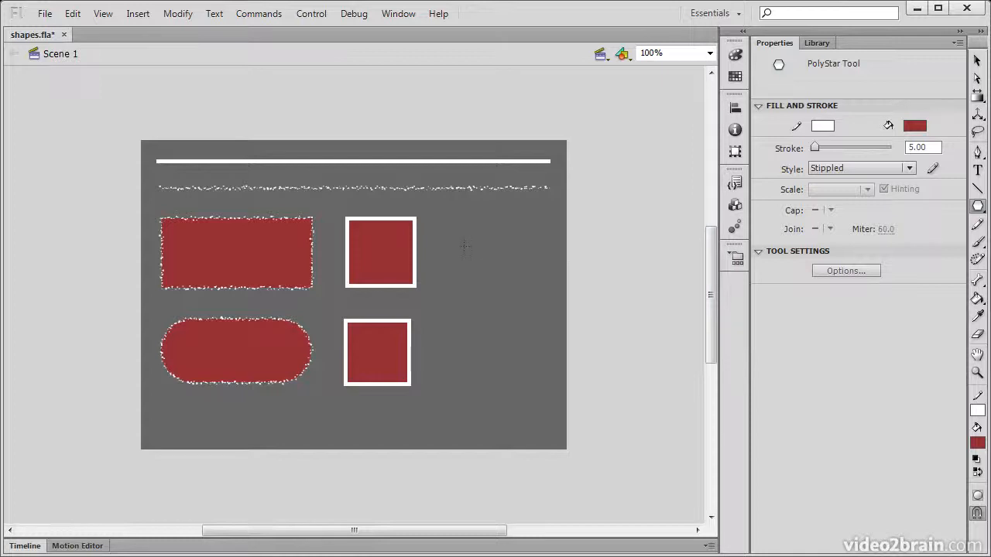
left_click_drag(494, 226, 542, 314)
left_click_drag(460, 267, 501, 318)
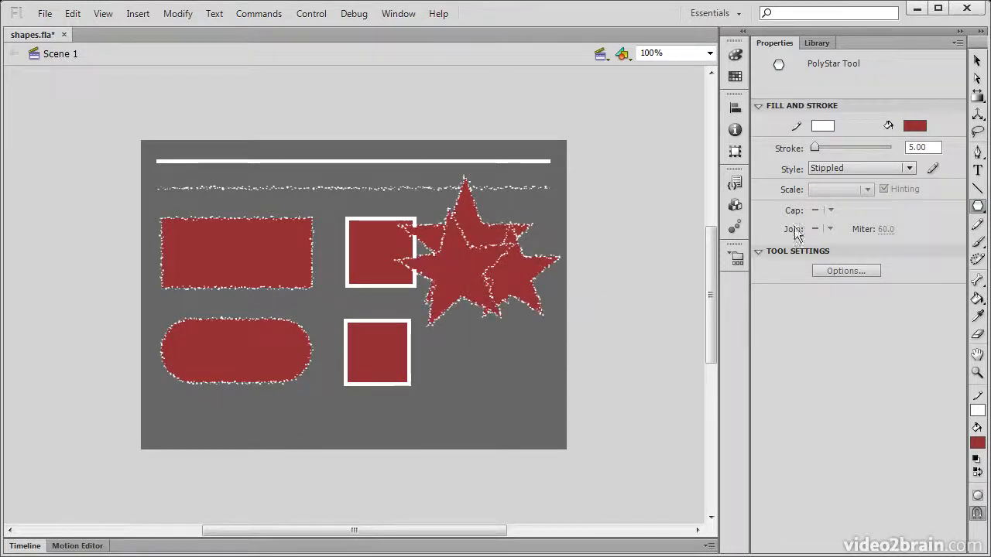
Step: Set the PolyStar style to polygon with 7 sides and draw a large polygon below the stars and a smaller one below the rounded rectangle
left_click(976, 209)
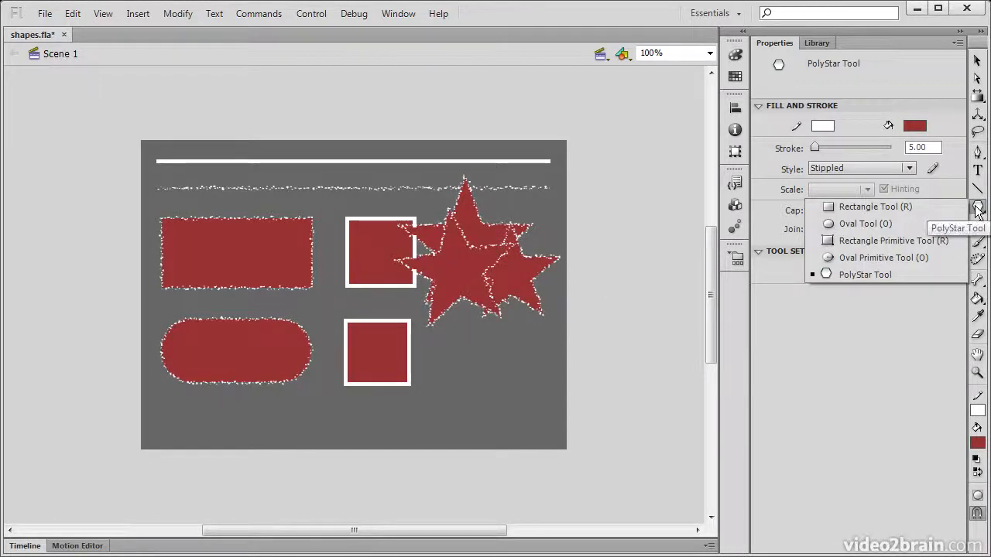
left_click(891, 276)
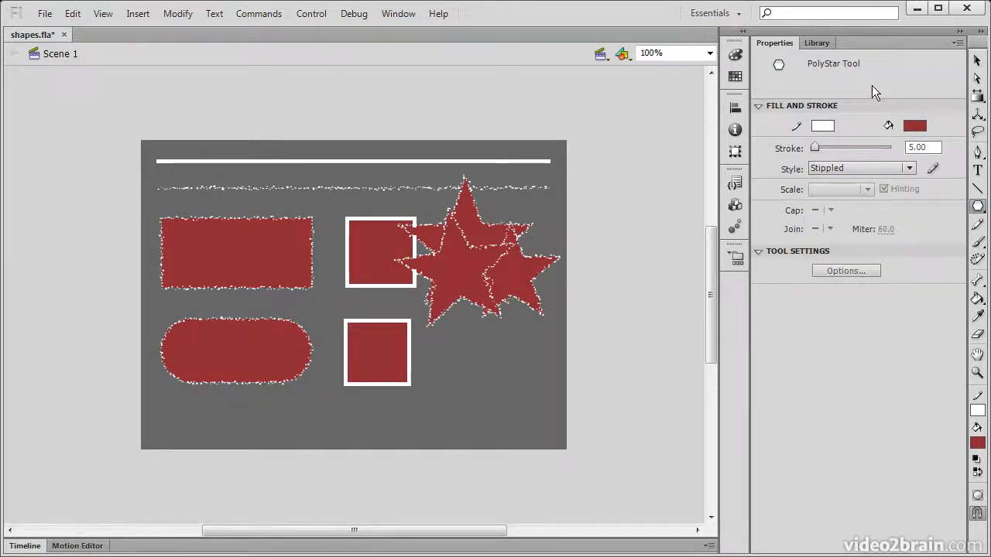
left_click(840, 270)
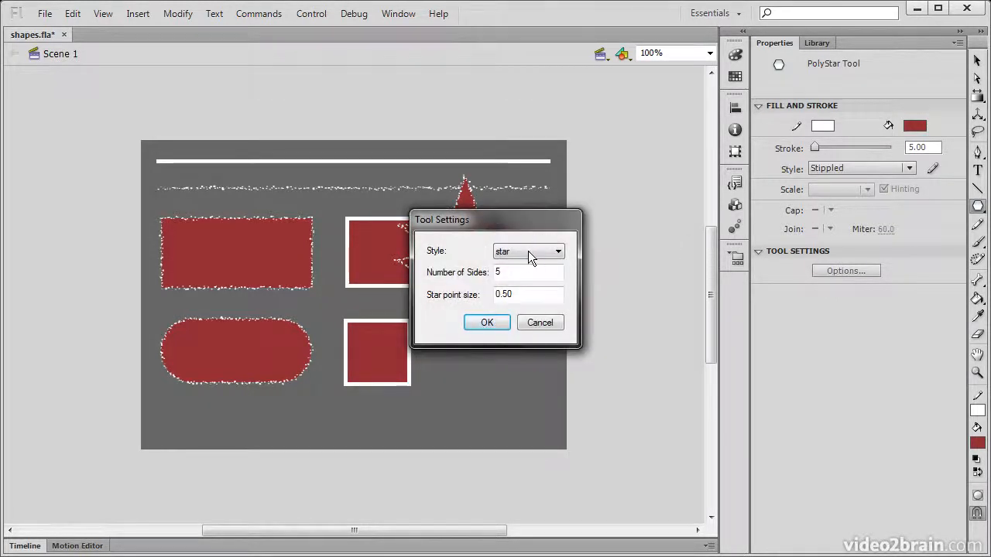
left_click(555, 258)
left_click(532, 263)
double_click(517, 271)
type("7")
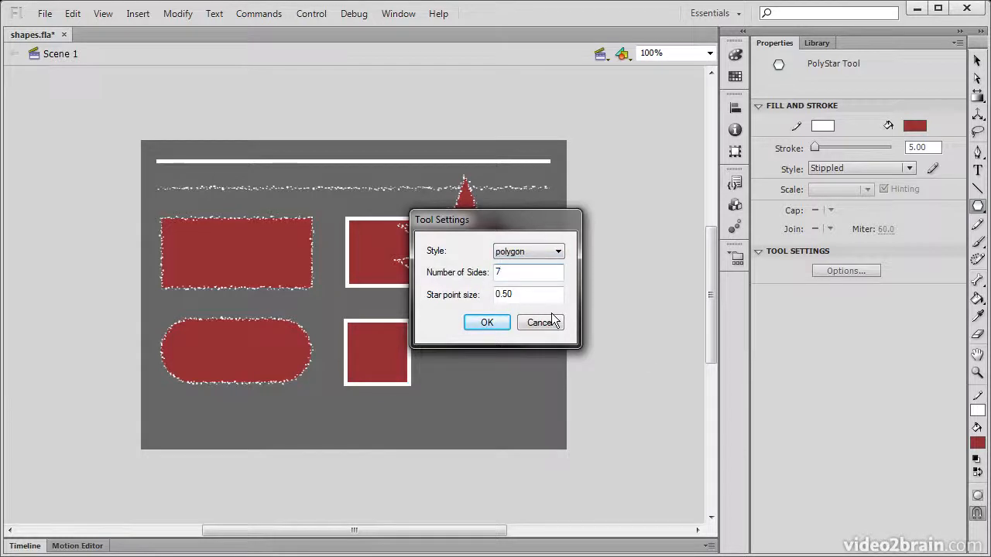
left_click(487, 322)
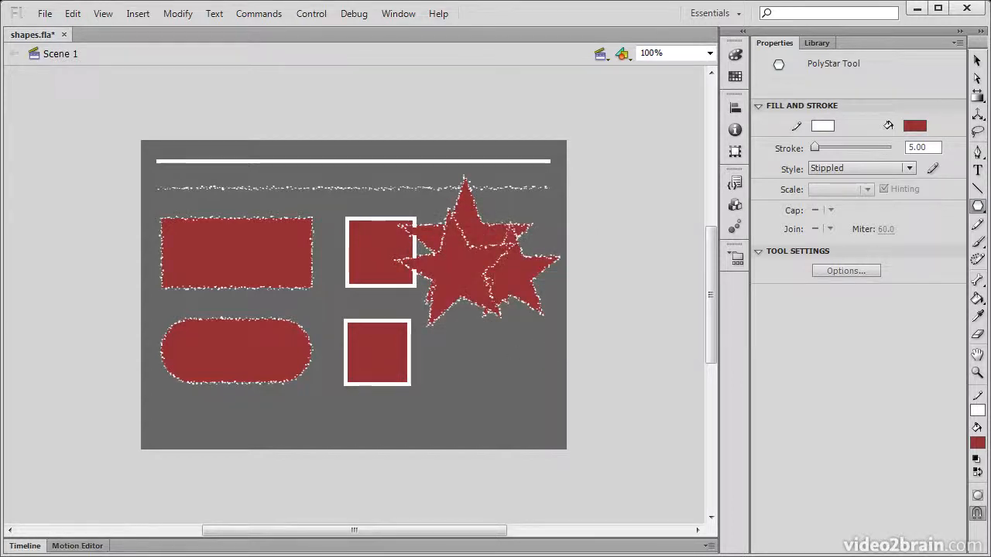
left_click_drag(465, 355, 419, 434)
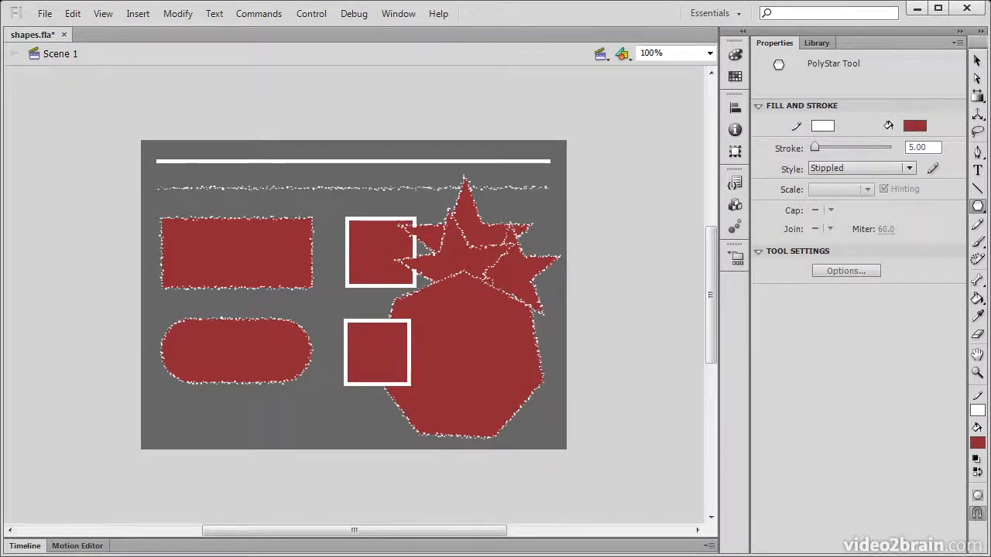
left_click_drag(258, 401, 274, 450)
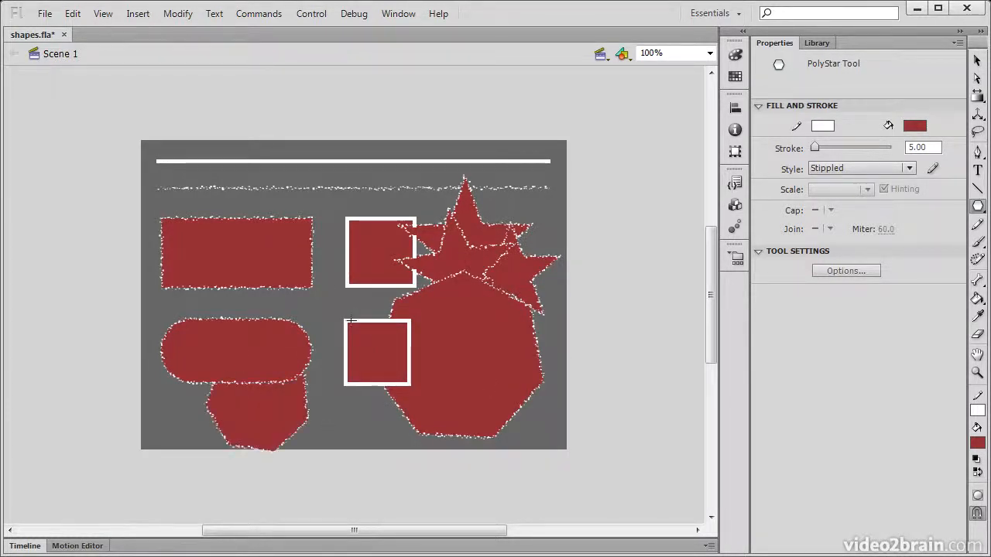
Step: Select fill areas of the overlapping stars and the large polygon to examine how the shapes divide each other, finishing with nothing selected
key("v")
left_click(463, 267)
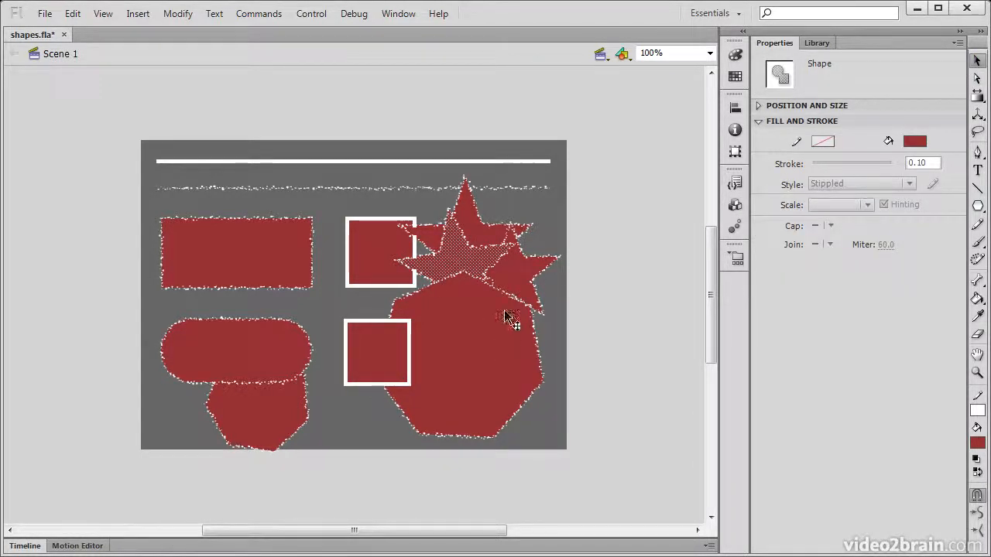
left_click(510, 319)
left_click(523, 274)
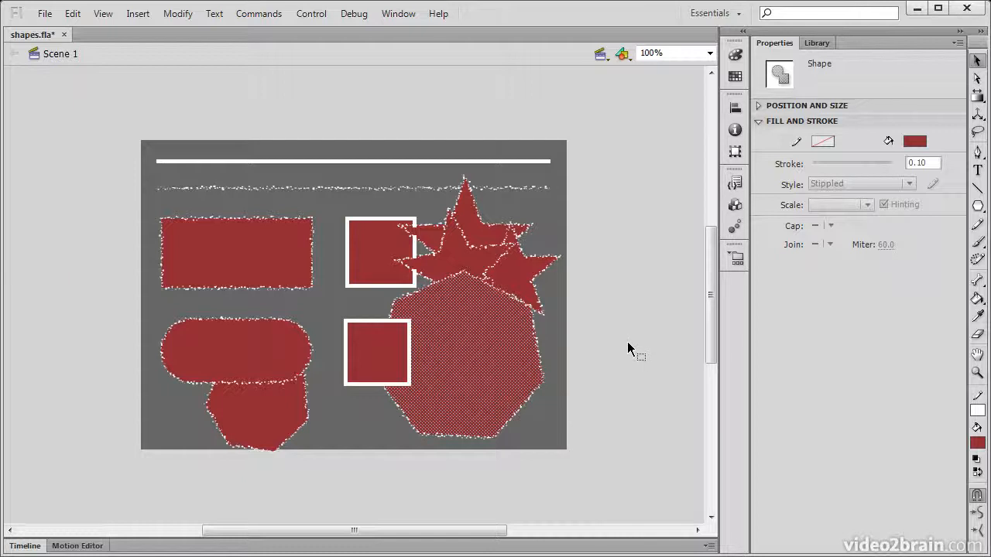
left_click(620, 373)
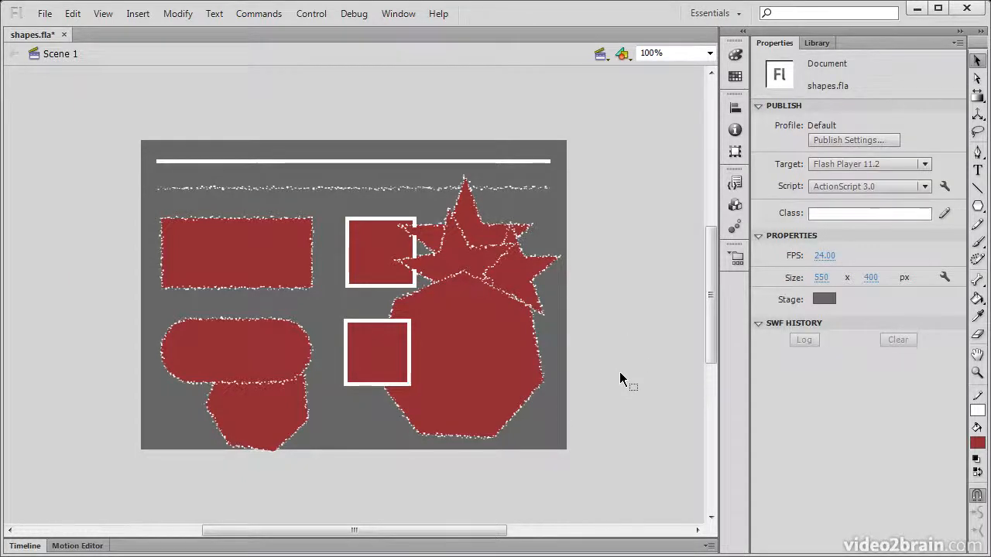